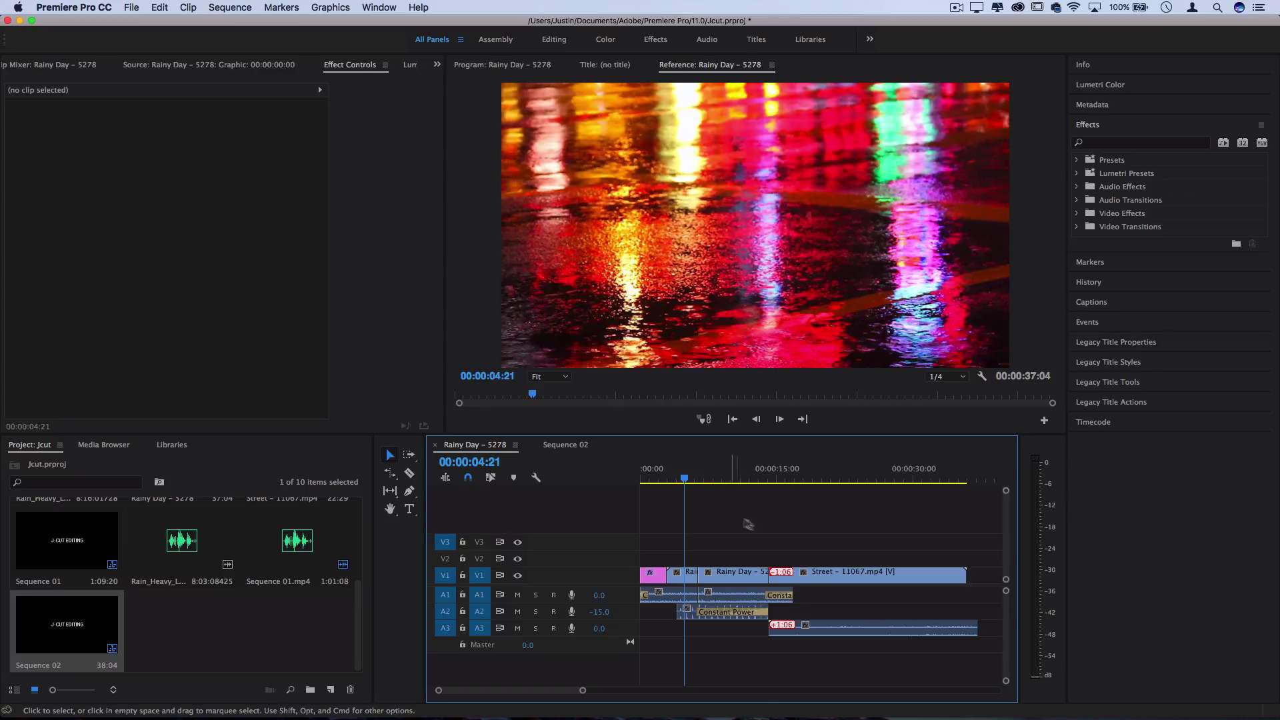
Select clips in the current timeline and inspect the Rainy Day video clip.
drag(860, 525, 660, 620)
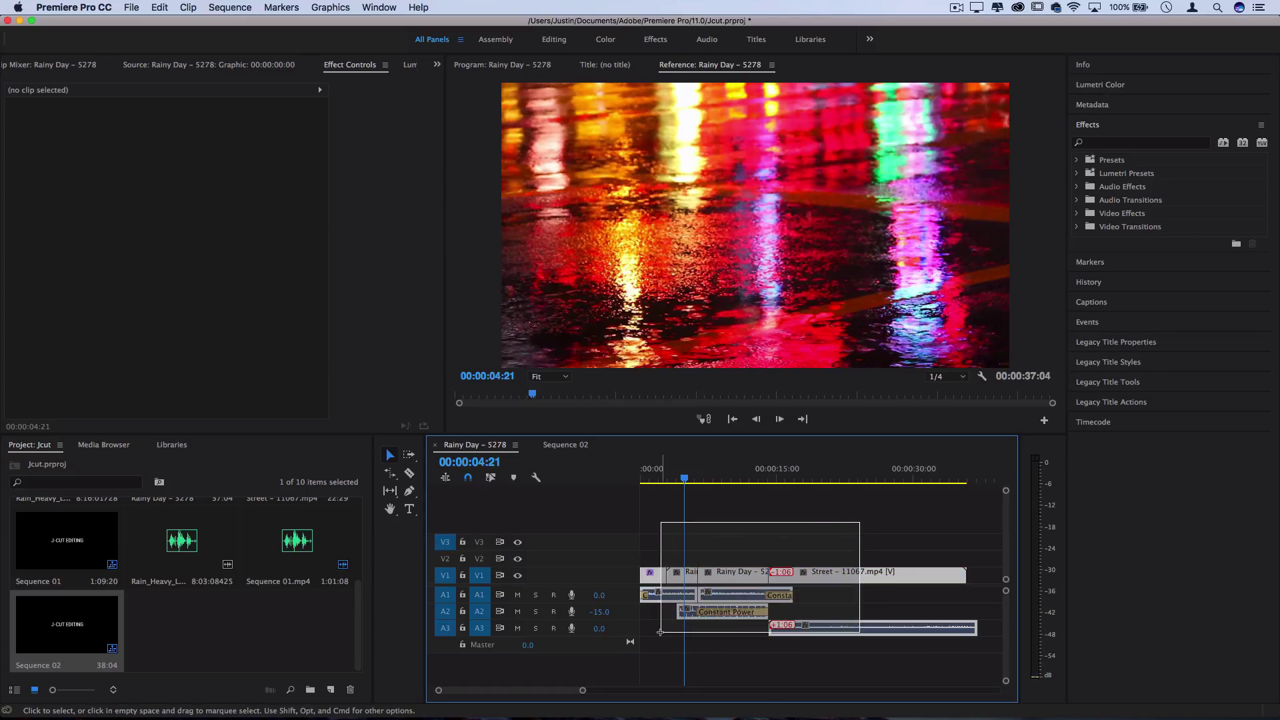
click(769, 552)
click(733, 574)
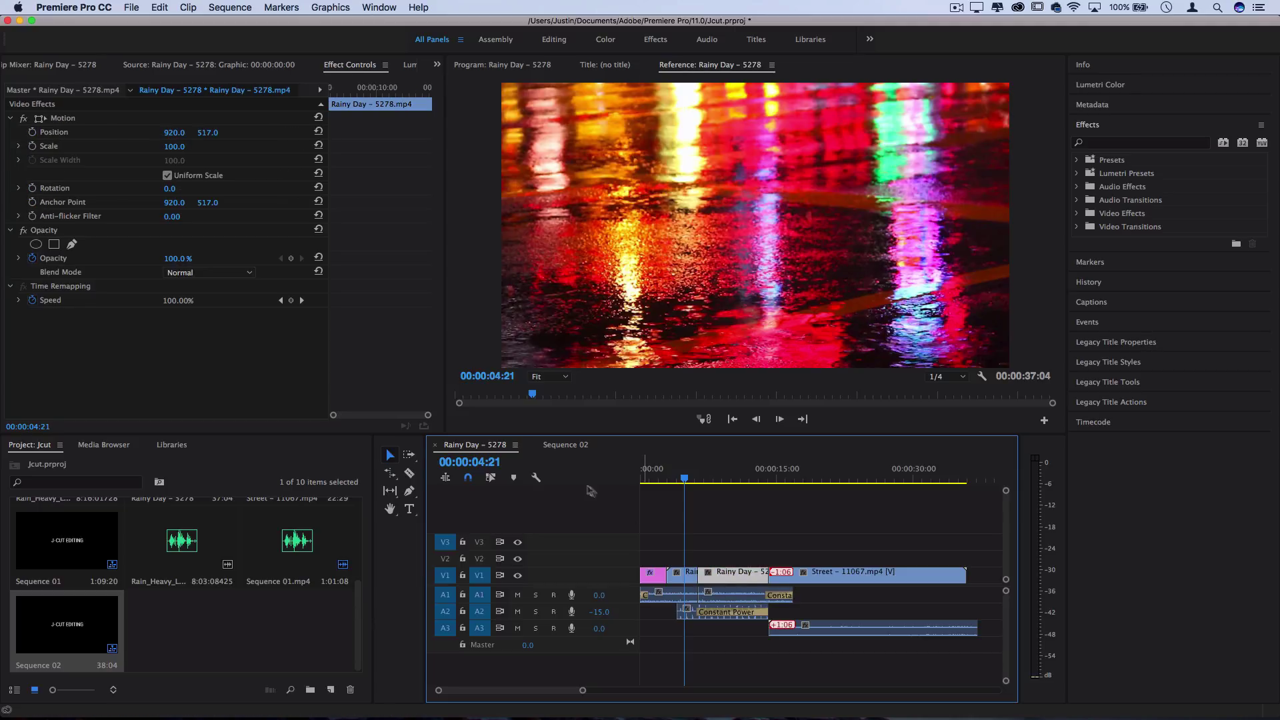
Switch to Sequence 02 and scrub through the title, Rainy Day and Street clips.
click(565, 446)
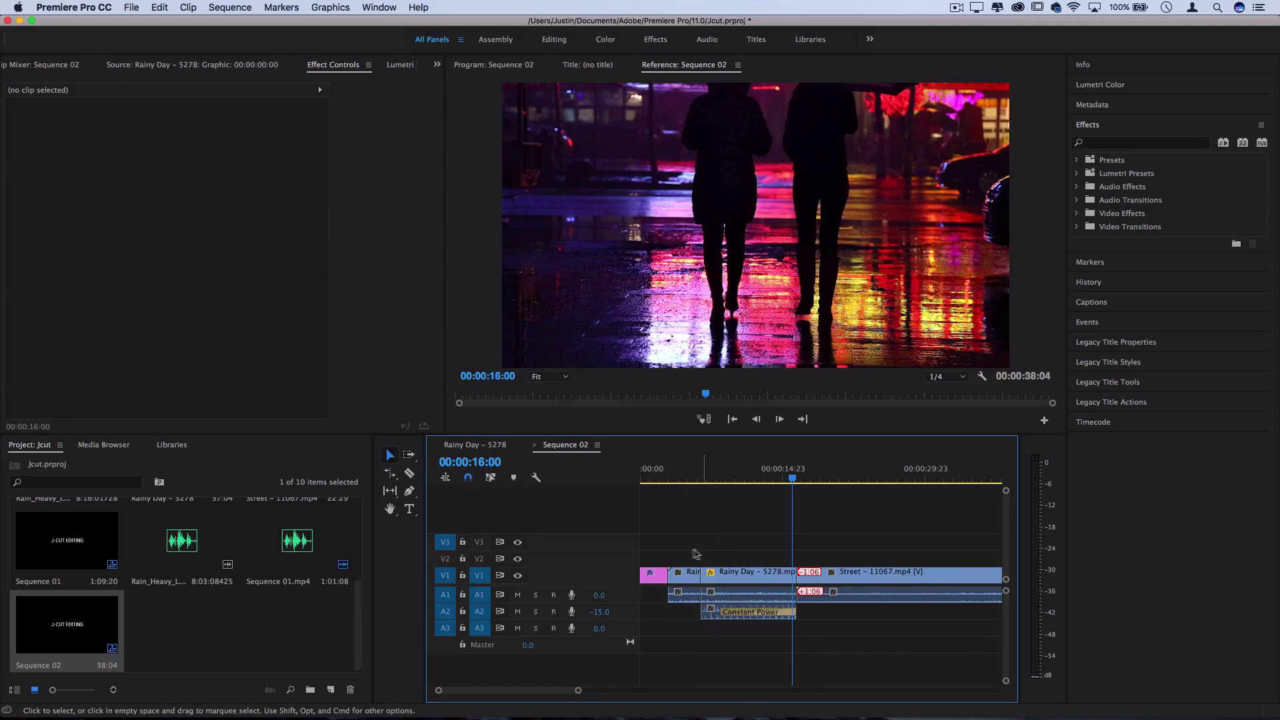
key(equal)
key(equal)
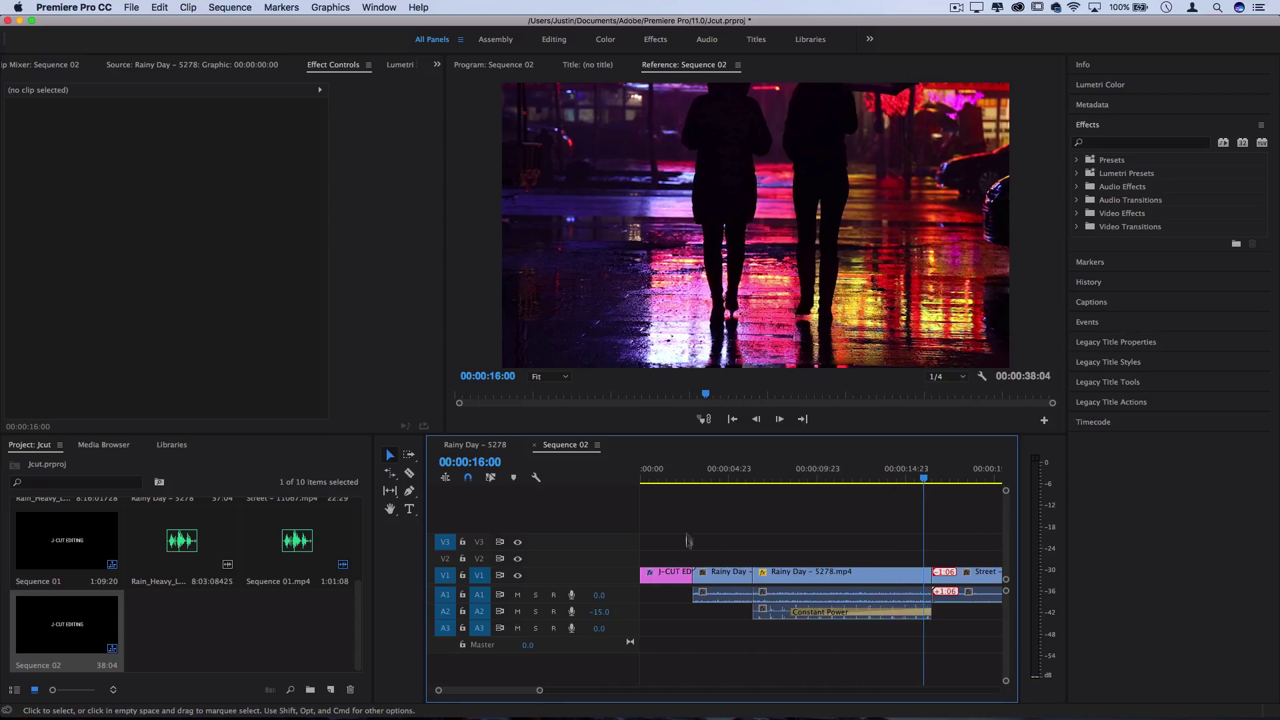
drag(667, 477, 970, 481)
key(minus)
key(minus)
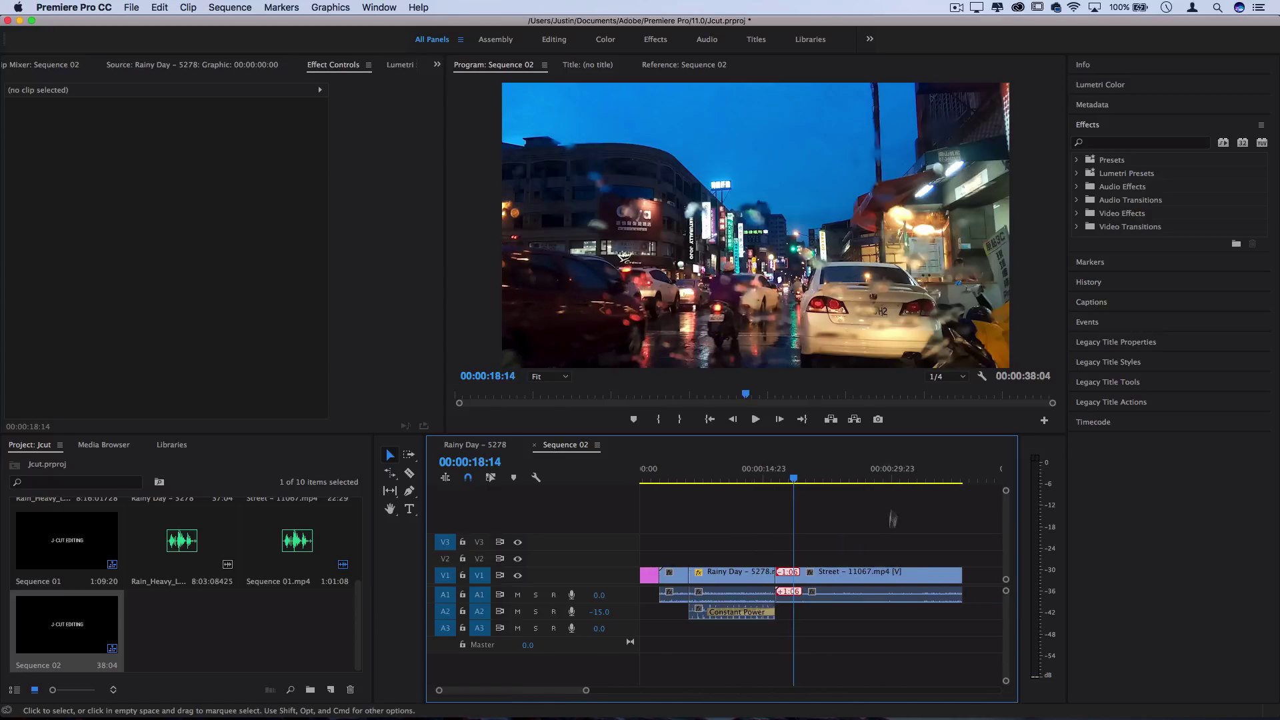
Zoom in near the sequence start and trim the start of the Rainy Day video.
click(866, 591)
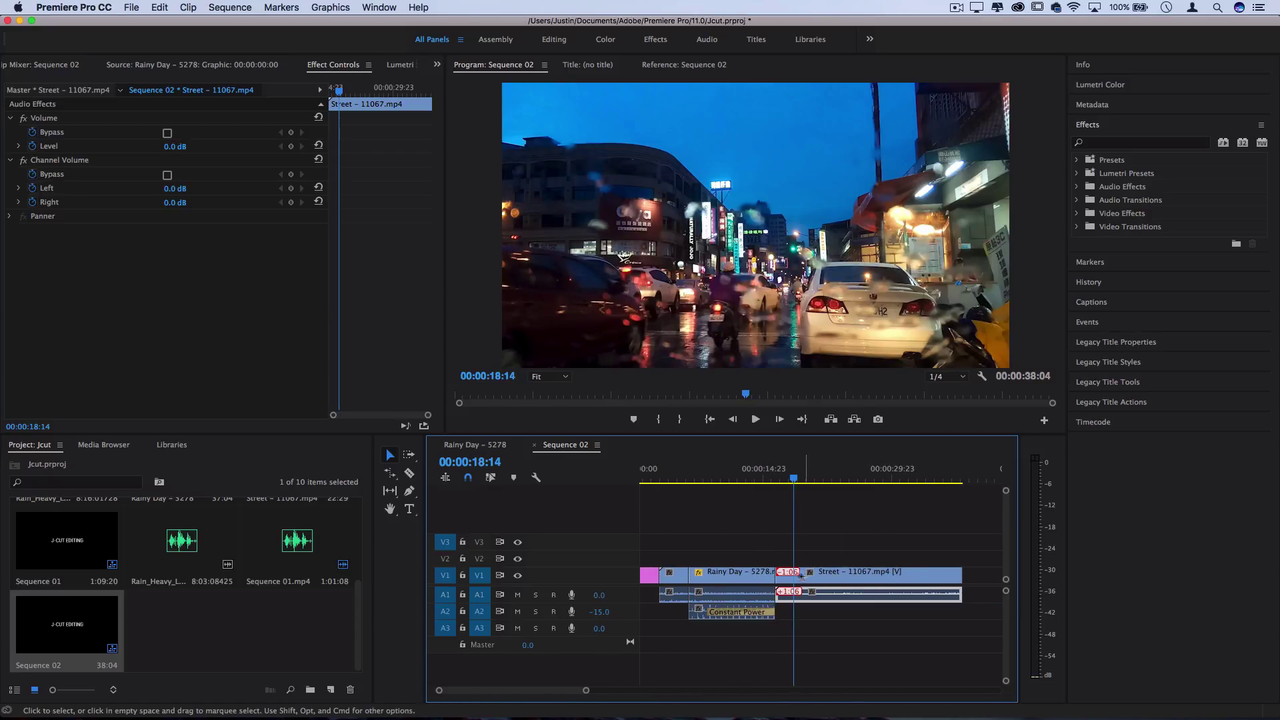
click(661, 480)
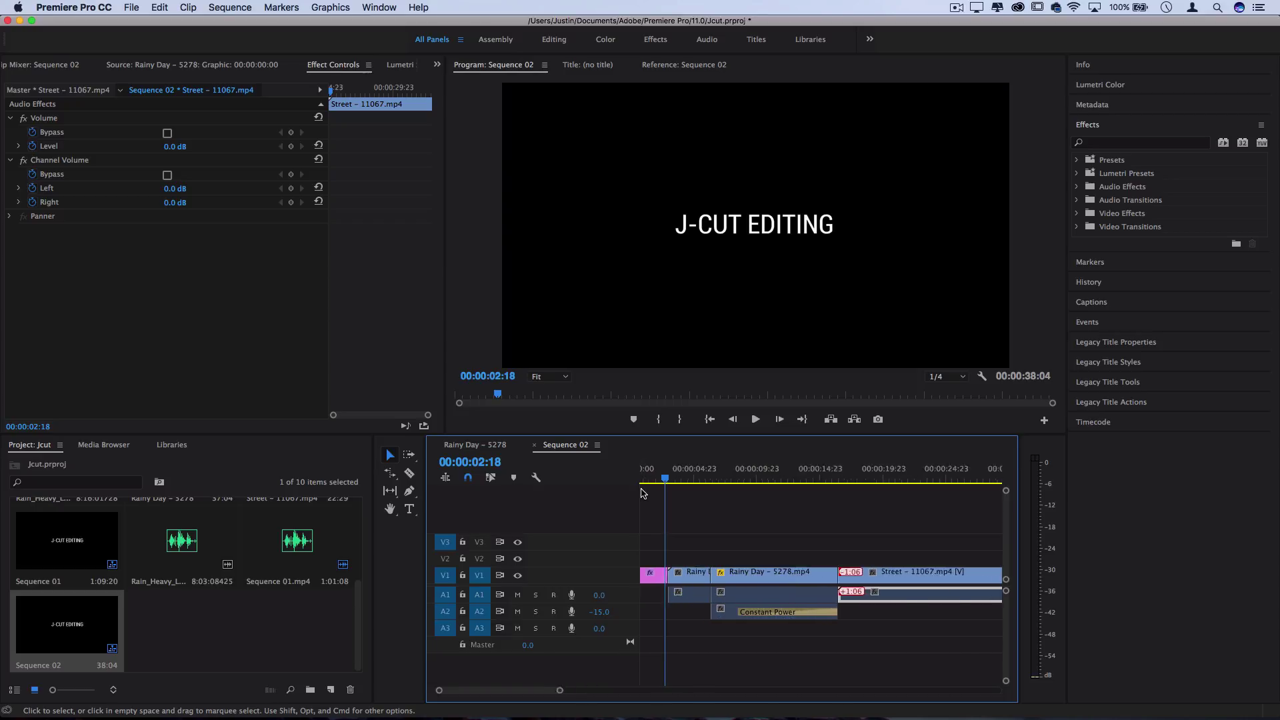
key(equal)
key(equal)
click(763, 600)
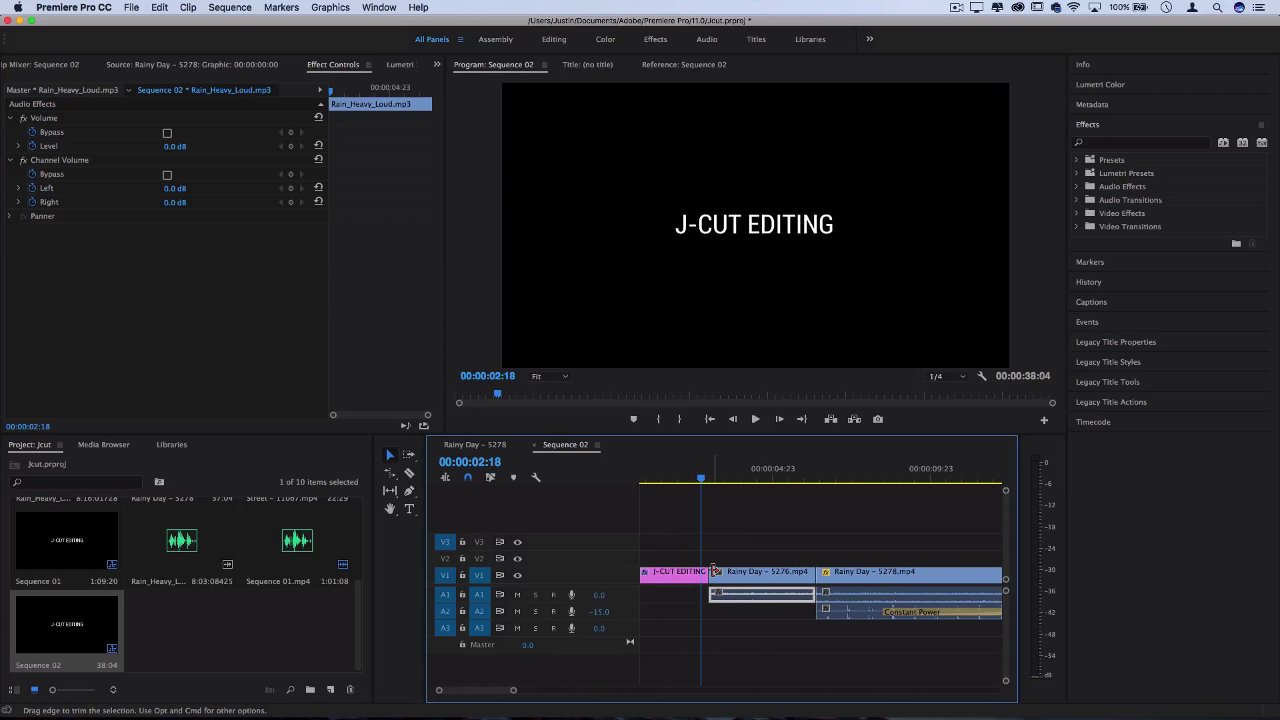
mouse_move(713, 573)
mouse_down()
mouse_move(742, 572)
mouse_move(739, 629)
mouse_up()
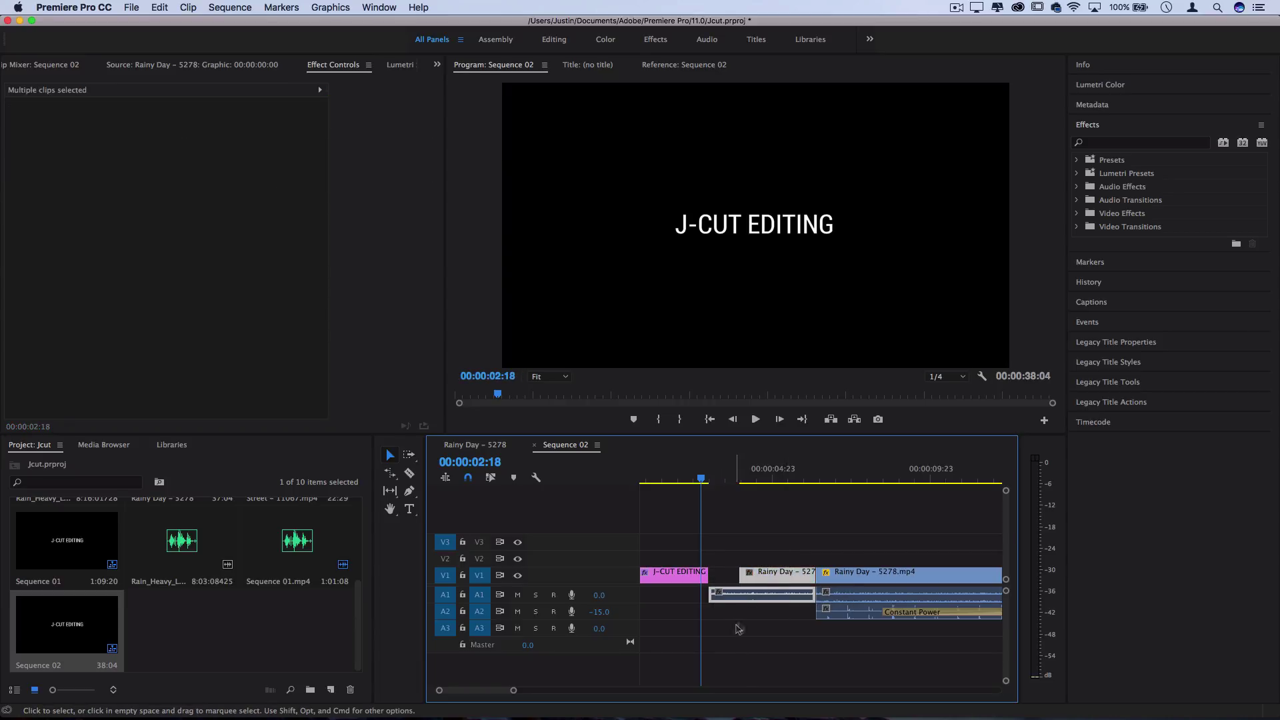
Close the clips up against the title and extend the rain audio back beneath it.
drag(780, 579, 752, 580)
click(756, 640)
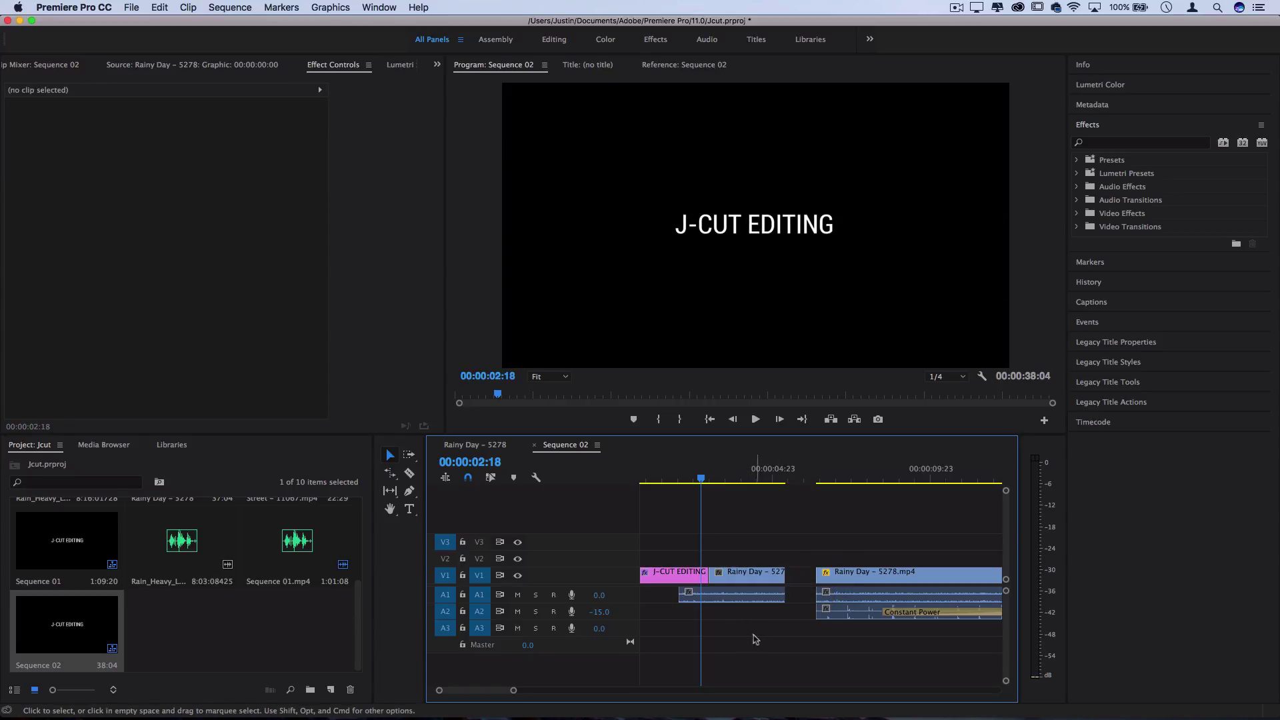
drag(681, 596, 641, 597)
scroll(754, 585, up, 1)
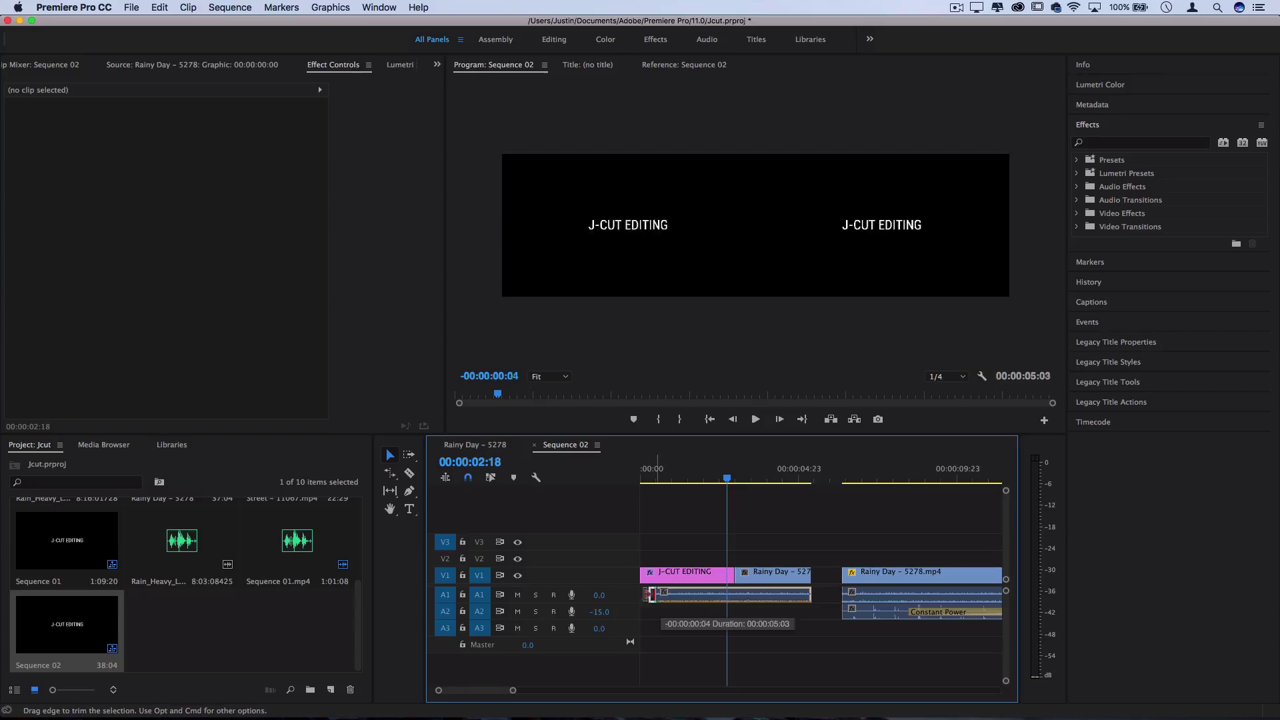
key(minus)
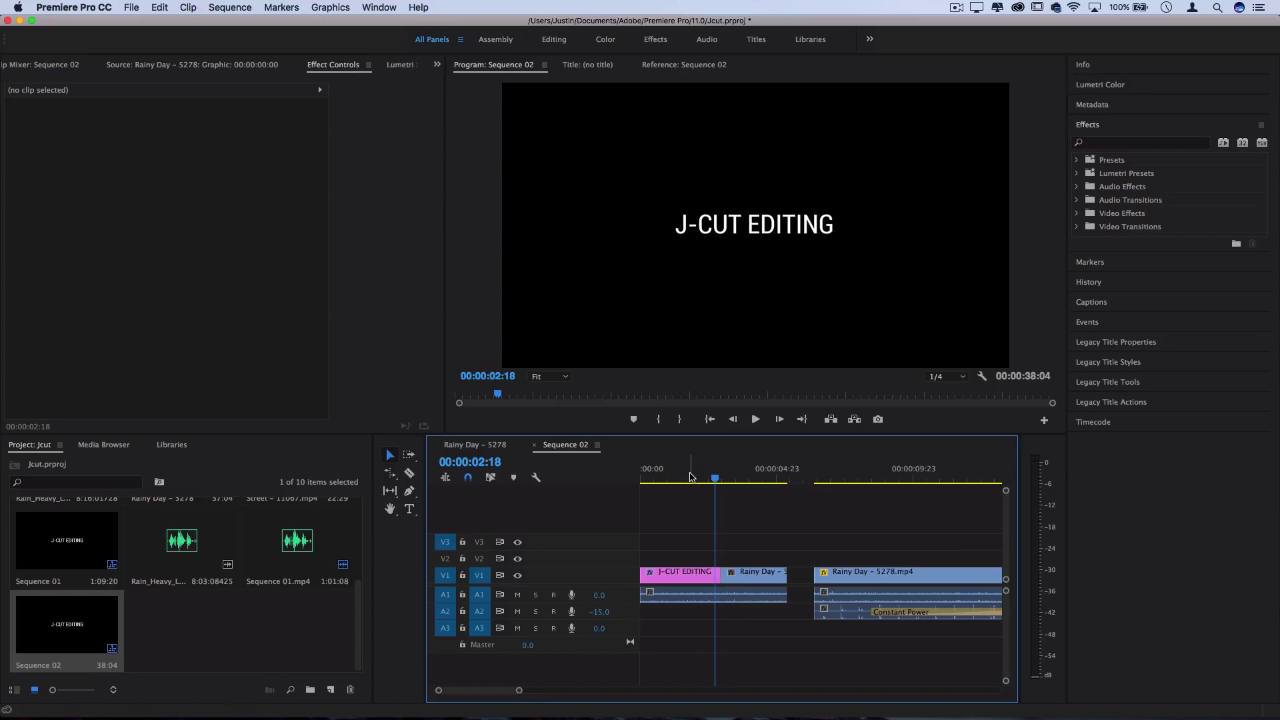
Play Sequence 02 from the start to check the opening.
drag(691, 477, 641, 479)
key(space)
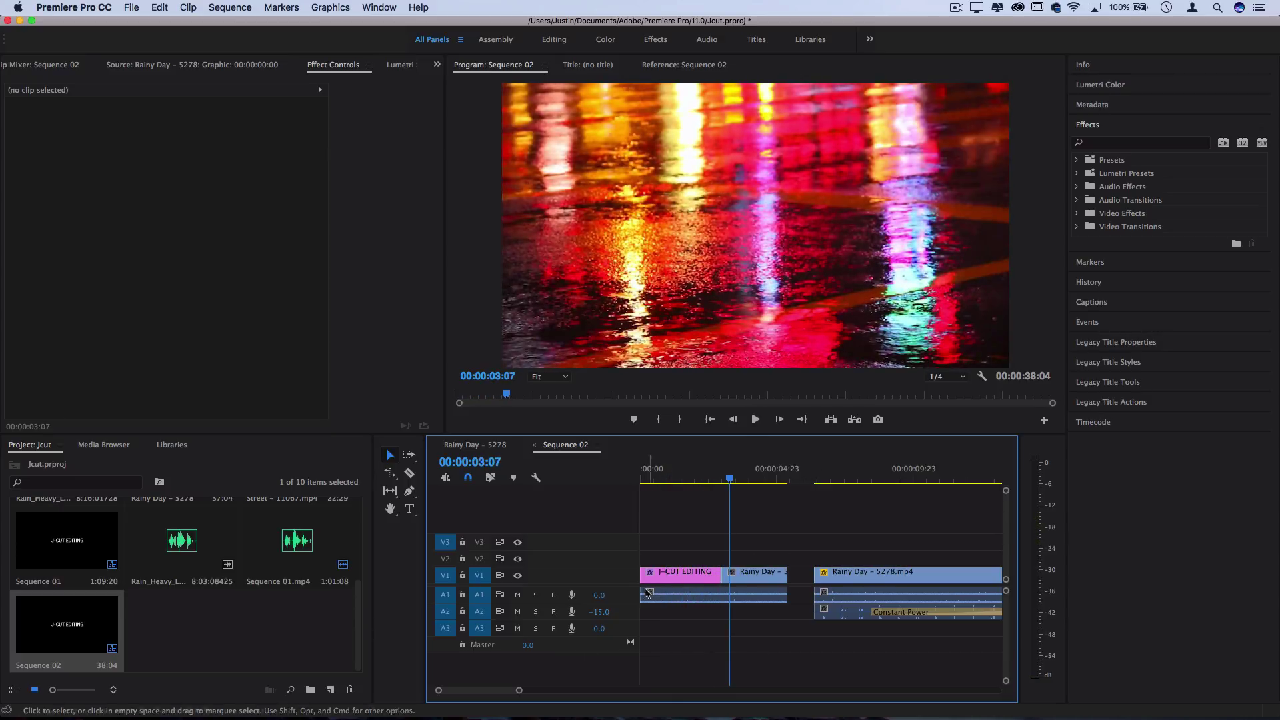
key(space)
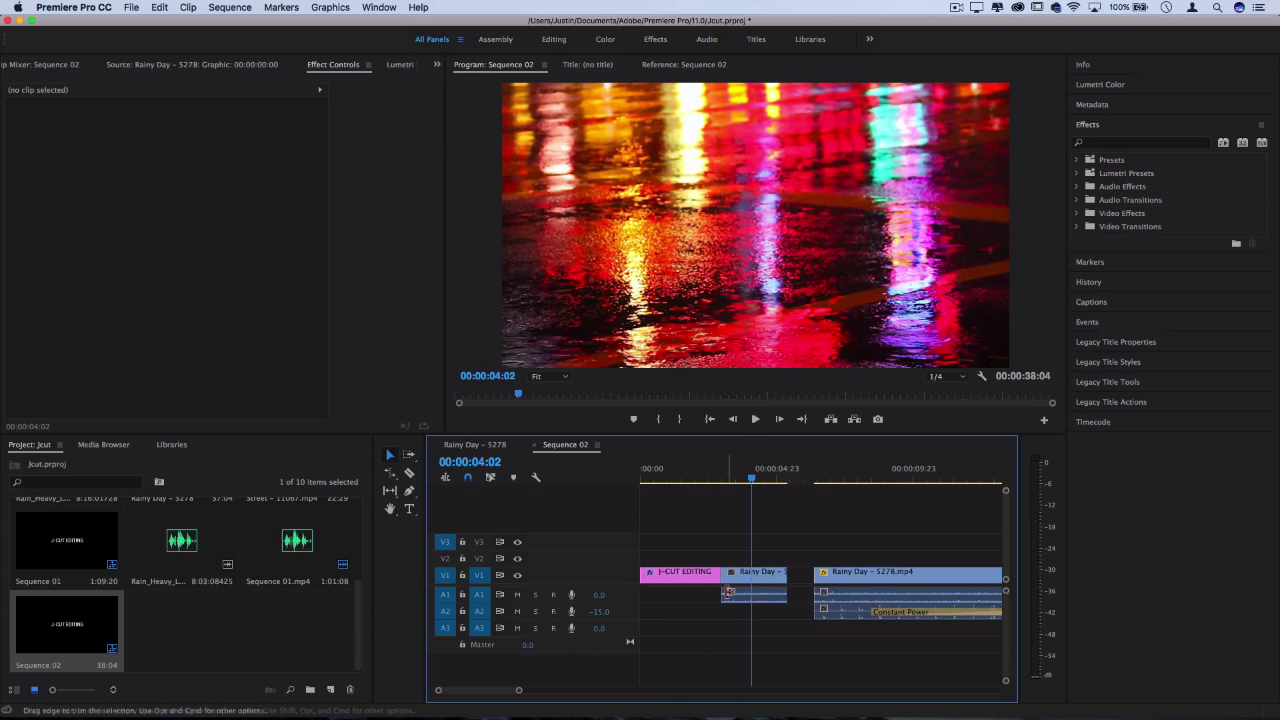
Start the rain audio partway under the title and review the J-cut around 00:00:04:04.
drag(725, 592, 662, 595)
drag(684, 468, 748, 488)
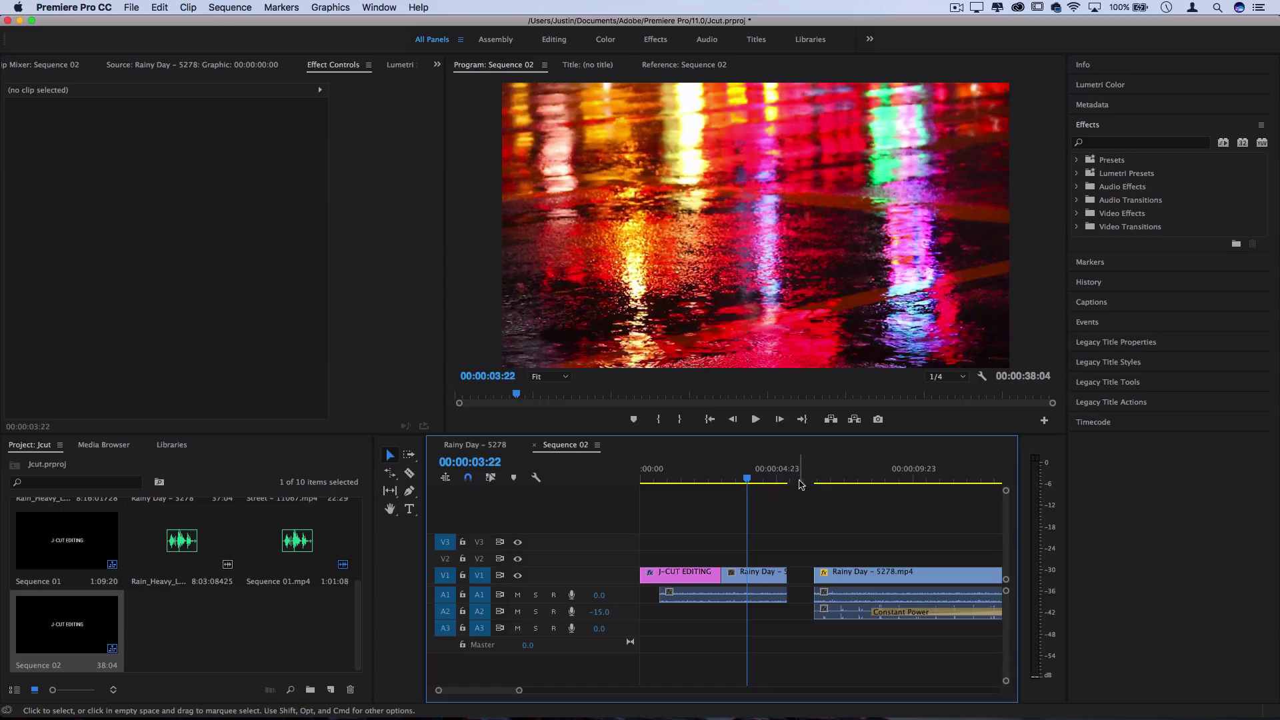
click(757, 478)
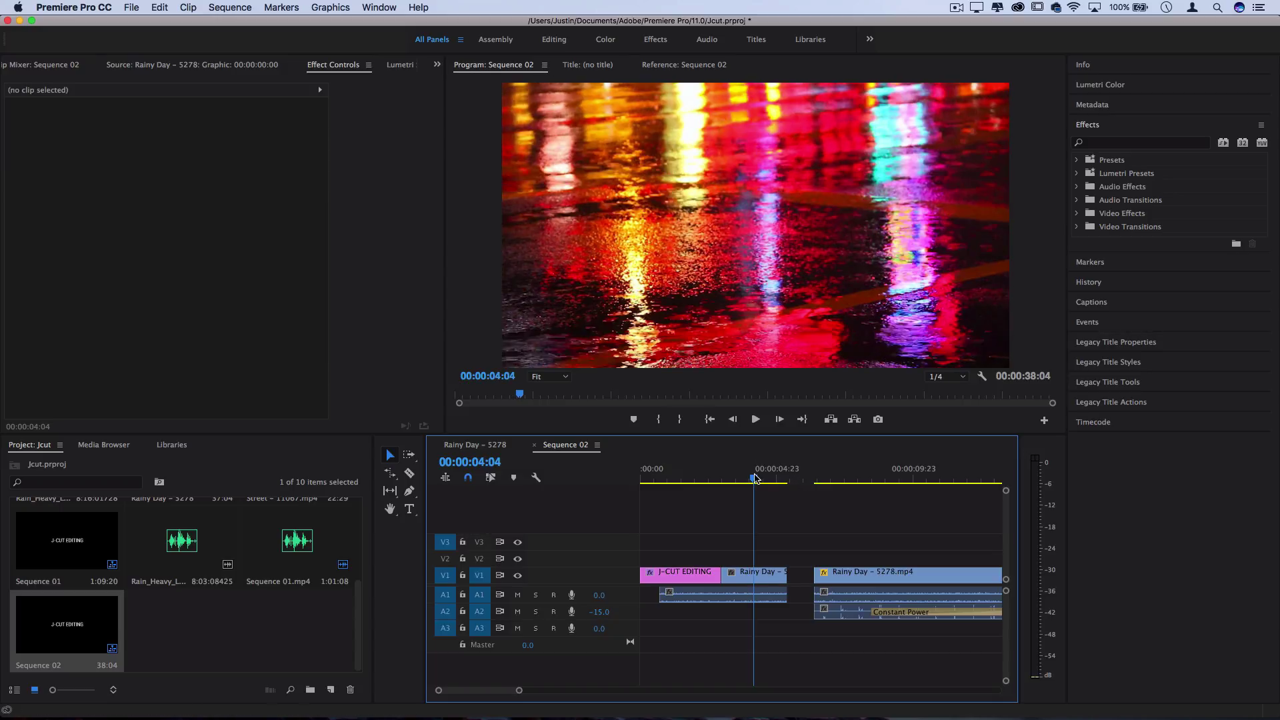
drag(699, 476, 757, 488)
scroll(815, 535, down, 3)
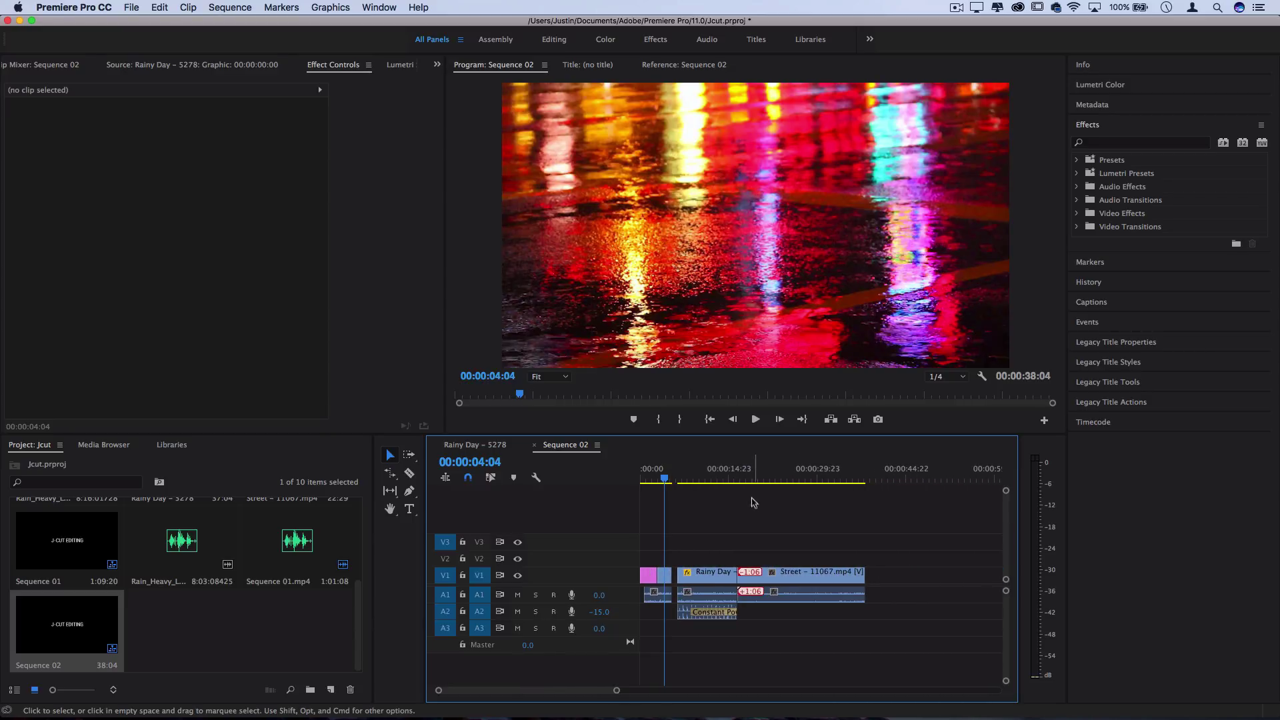
Extend the rain audio past the Rainy Day–Street cut and pull A3 street audio back to it.
click(740, 470)
scroll(730, 515, up, 3)
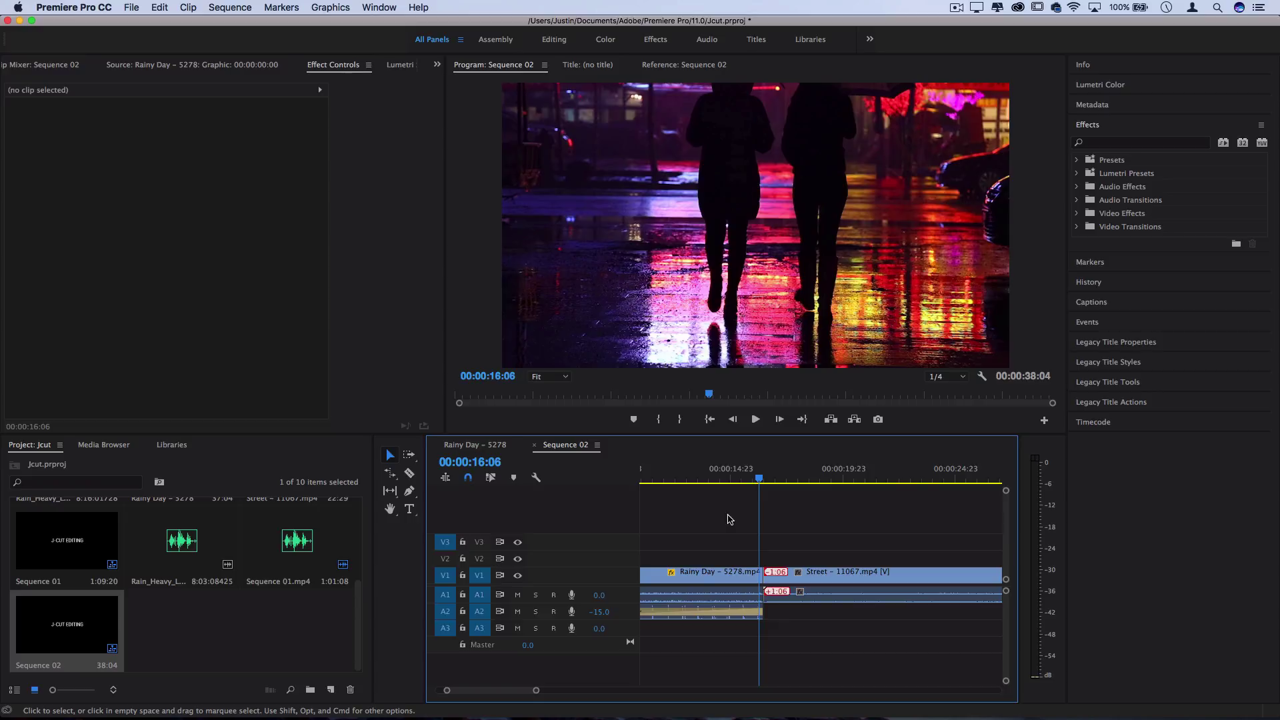
click(751, 597)
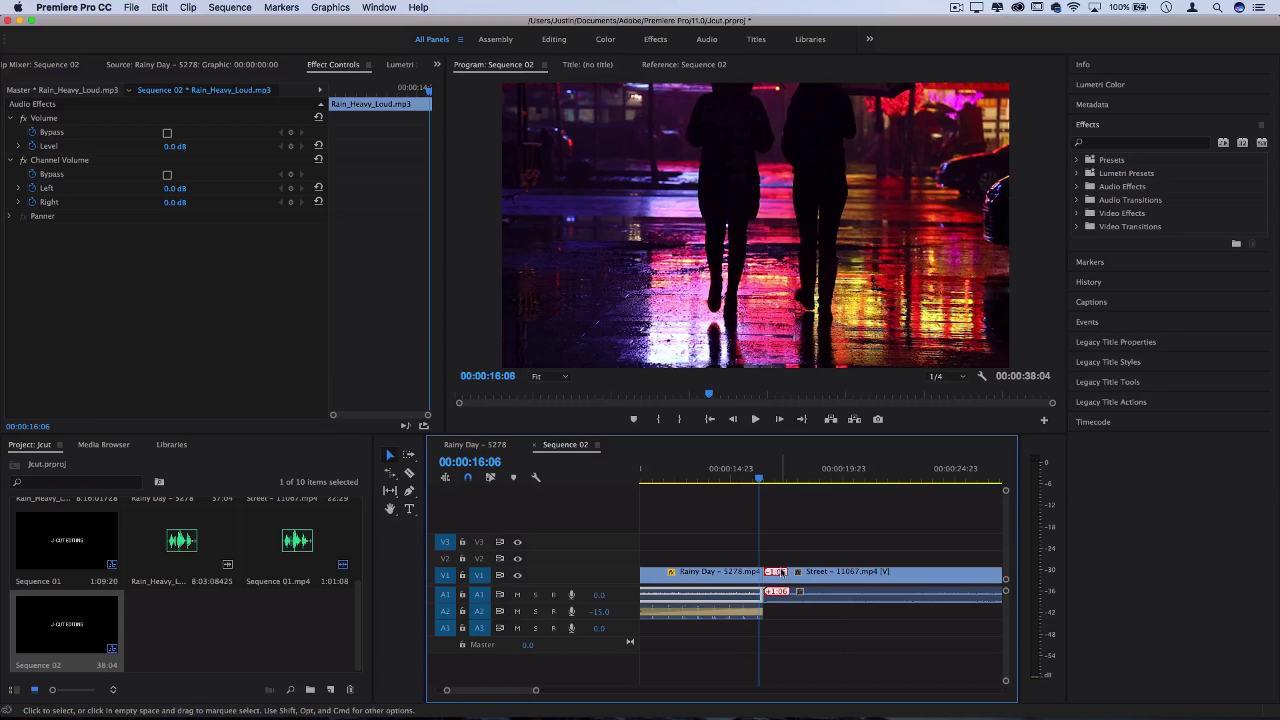
mouse_move(765, 593)
mouse_down()
mouse_move(819, 592)
mouse_move(813, 618)
mouse_up()
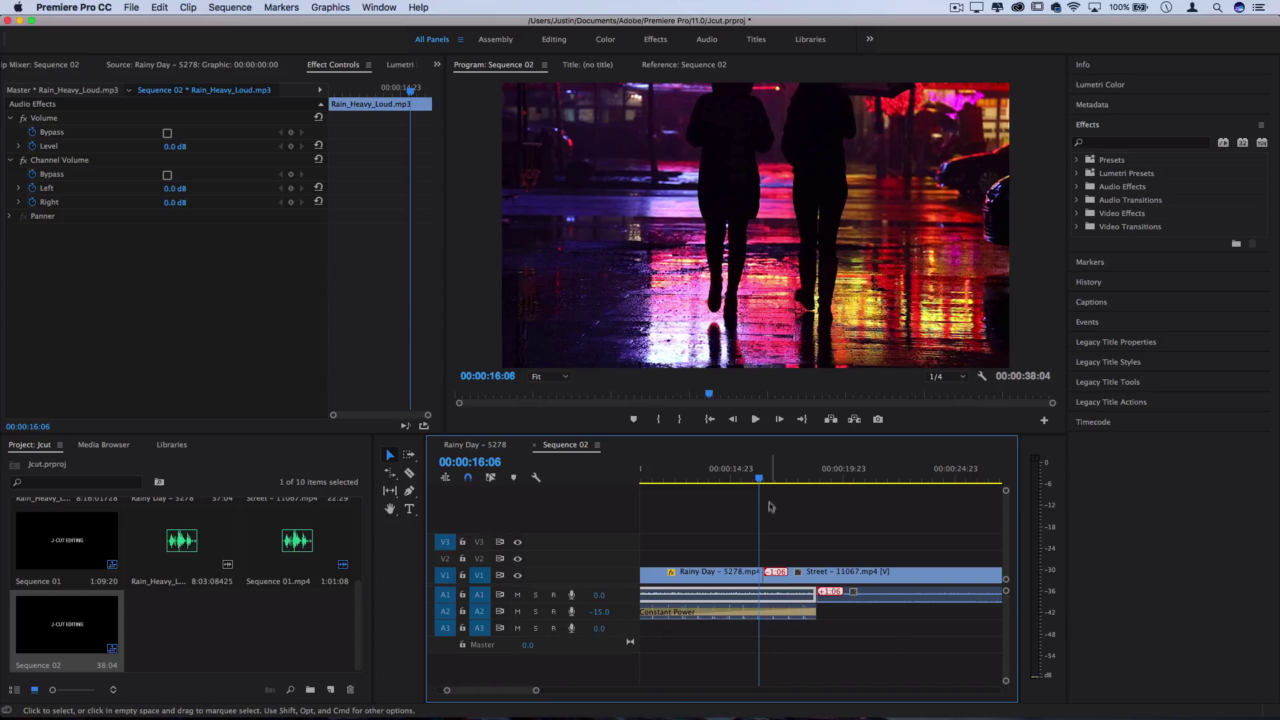
drag(760, 480, 773, 482)
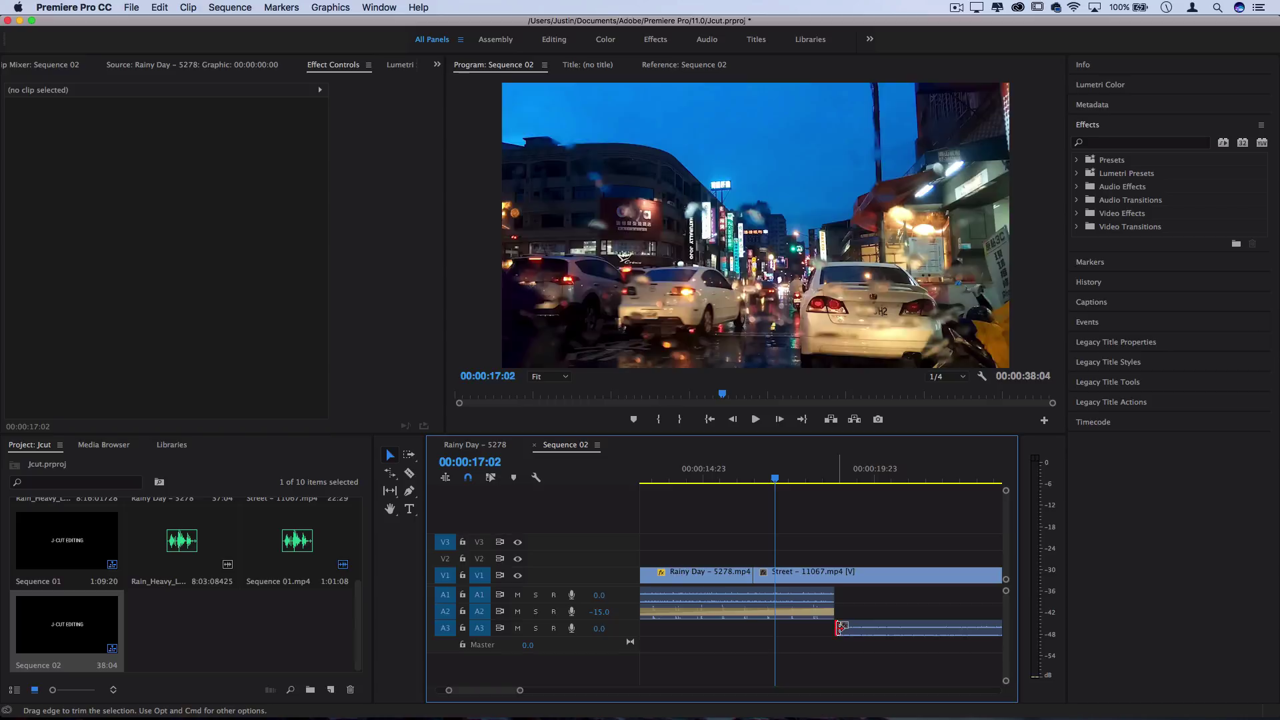
drag(843, 627, 759, 626)
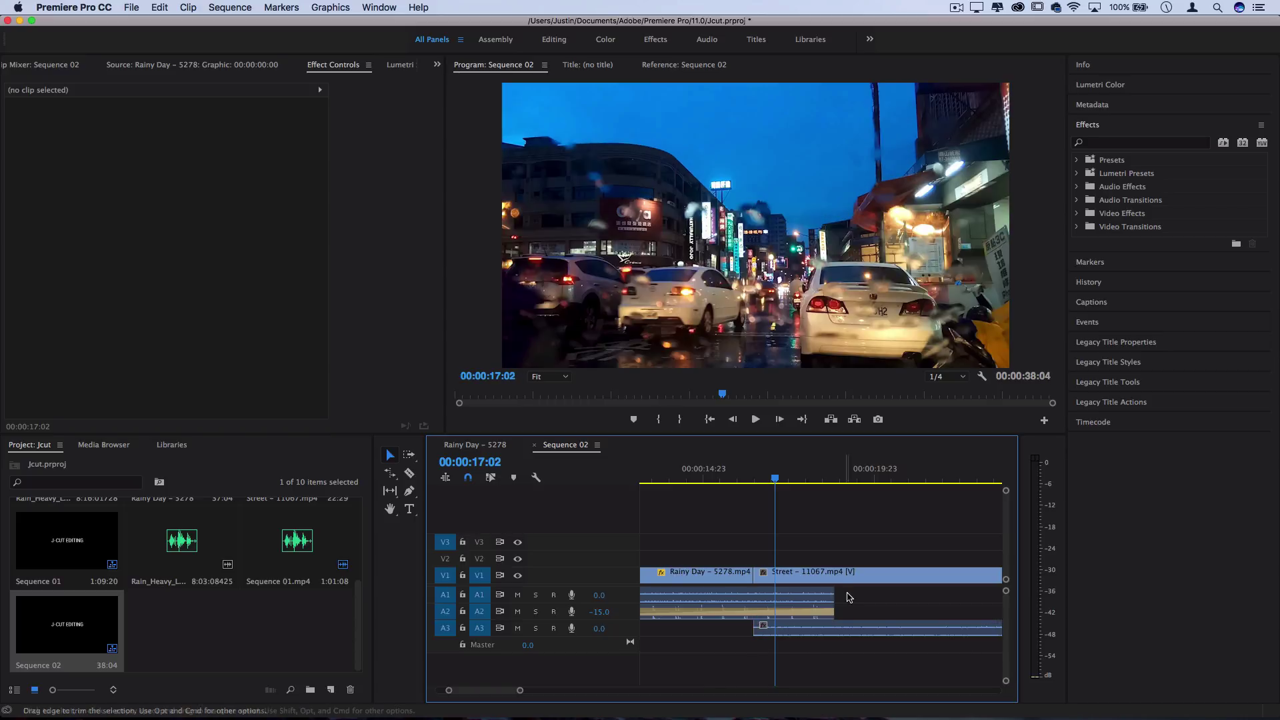
Fade out the rain audio with a Constant Power transition lengthened to 00:00:02:09.
right_click(827, 595)
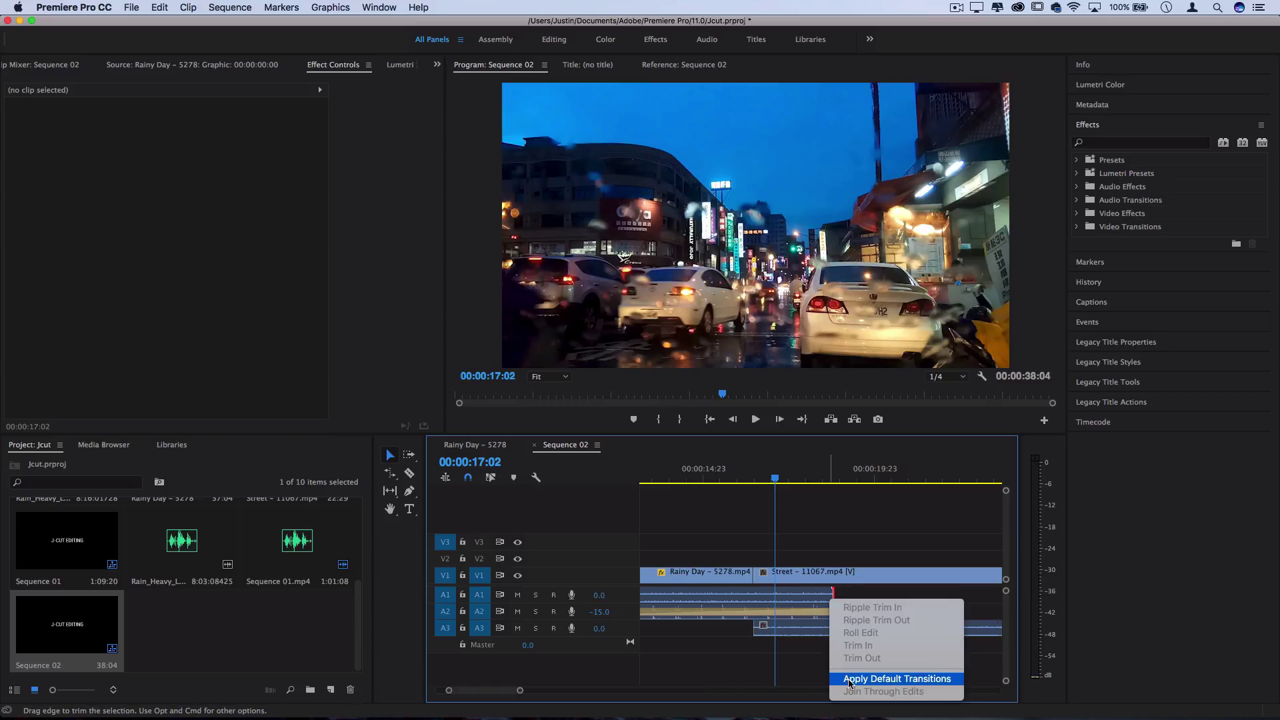
click(891, 683)
drag(803, 596, 757, 596)
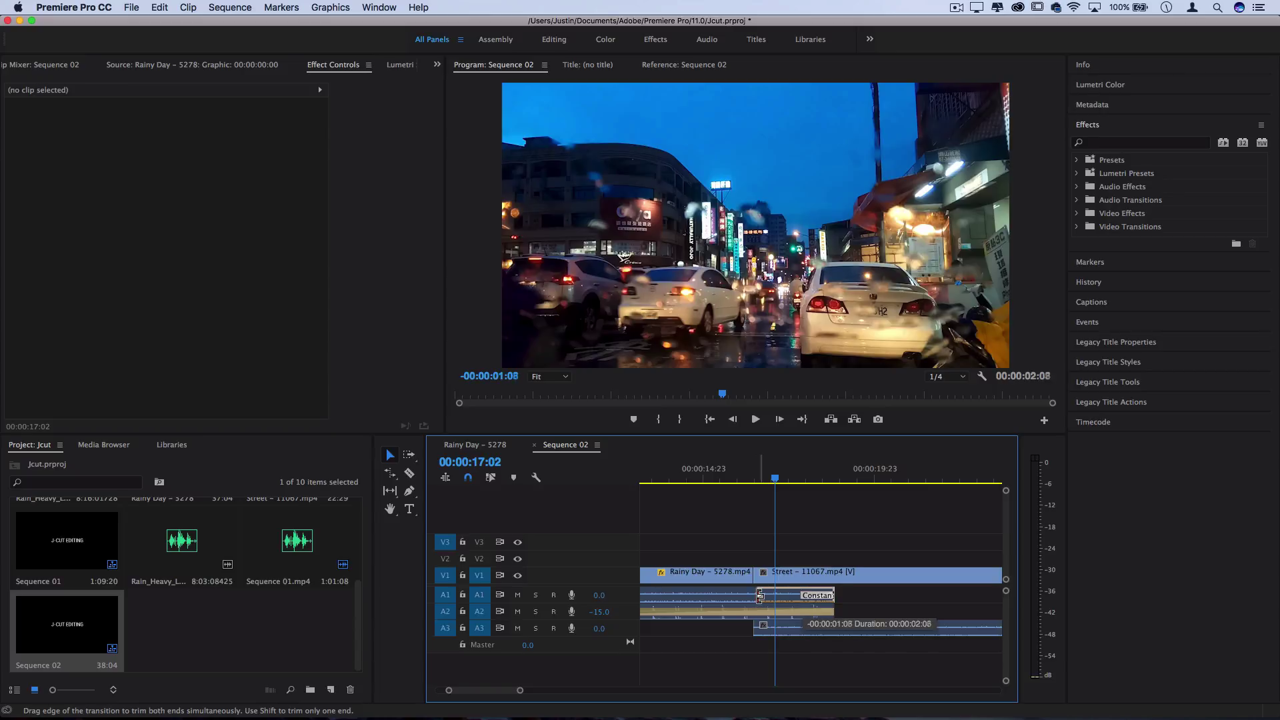
Play back the L-cut from just before the Rainy Day–Street cut.
click(703, 472)
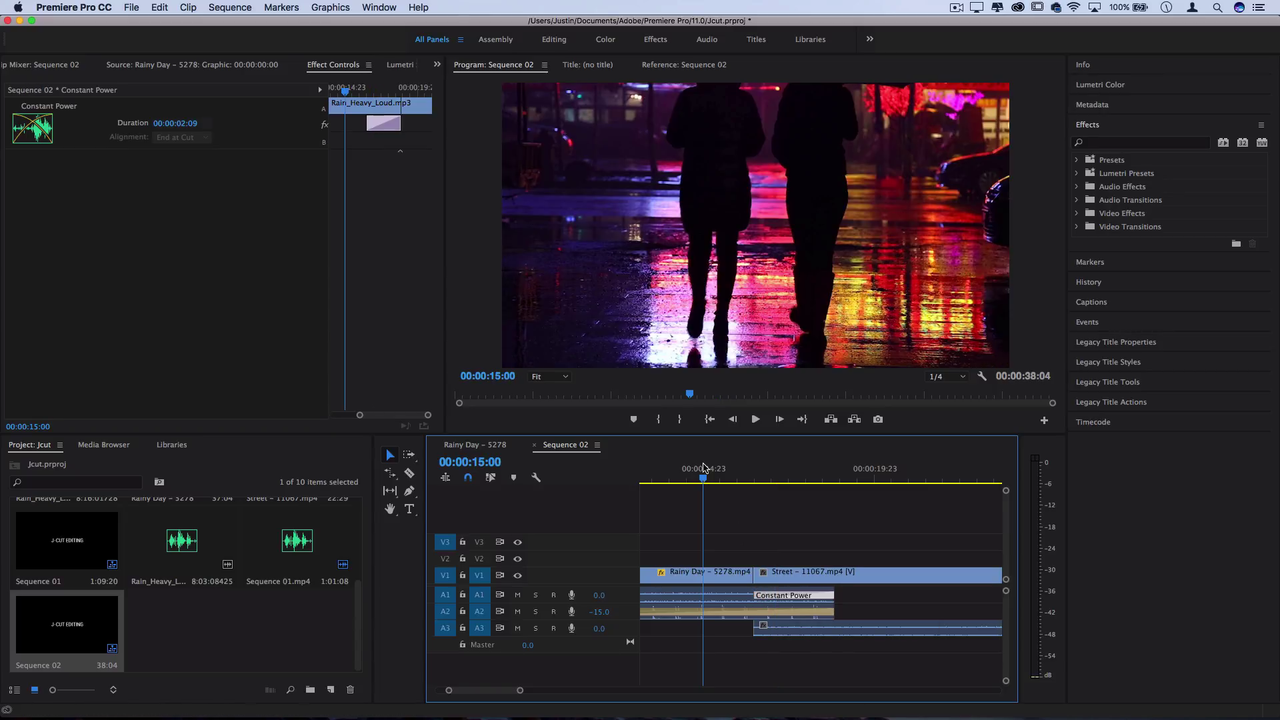
key(space)
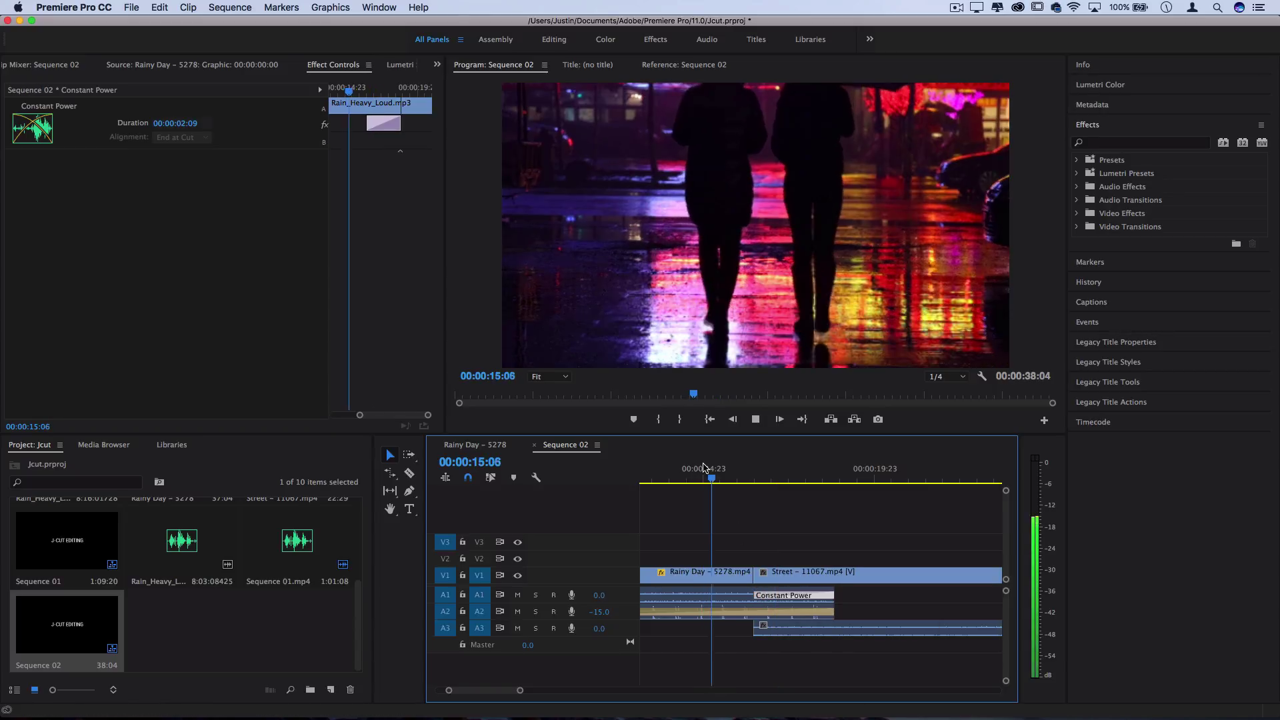
key(space)
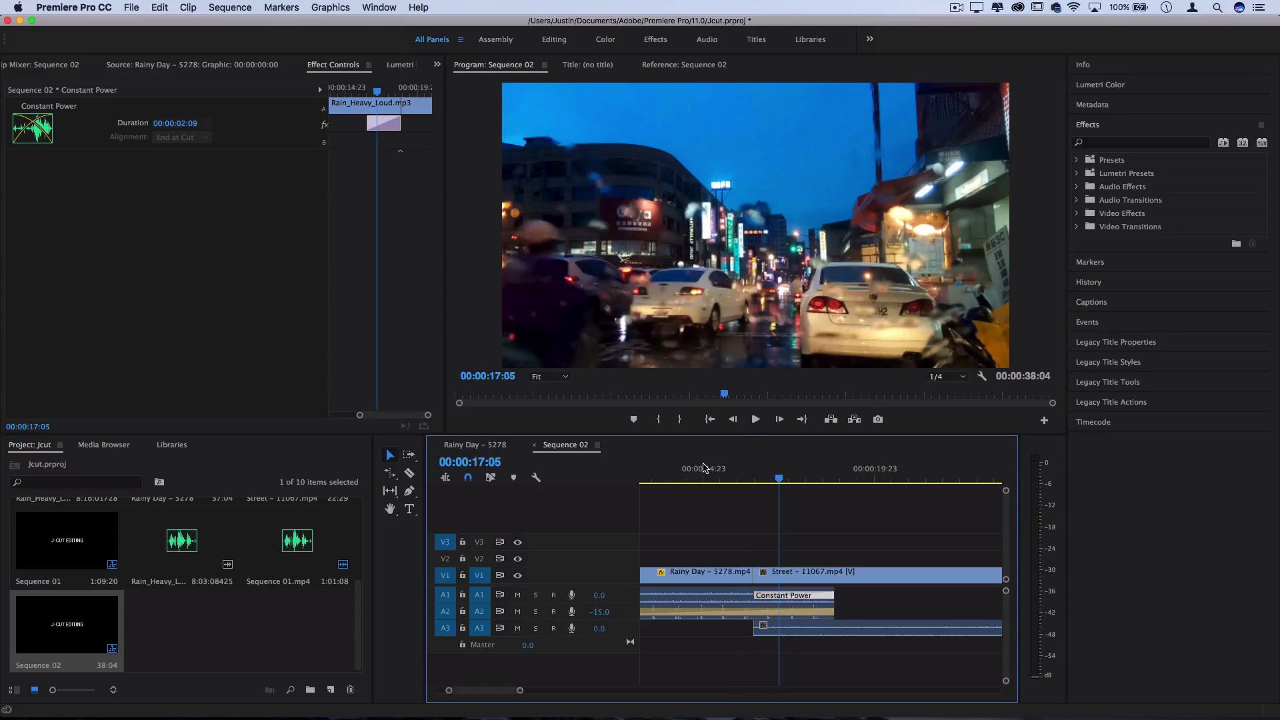
key(space)
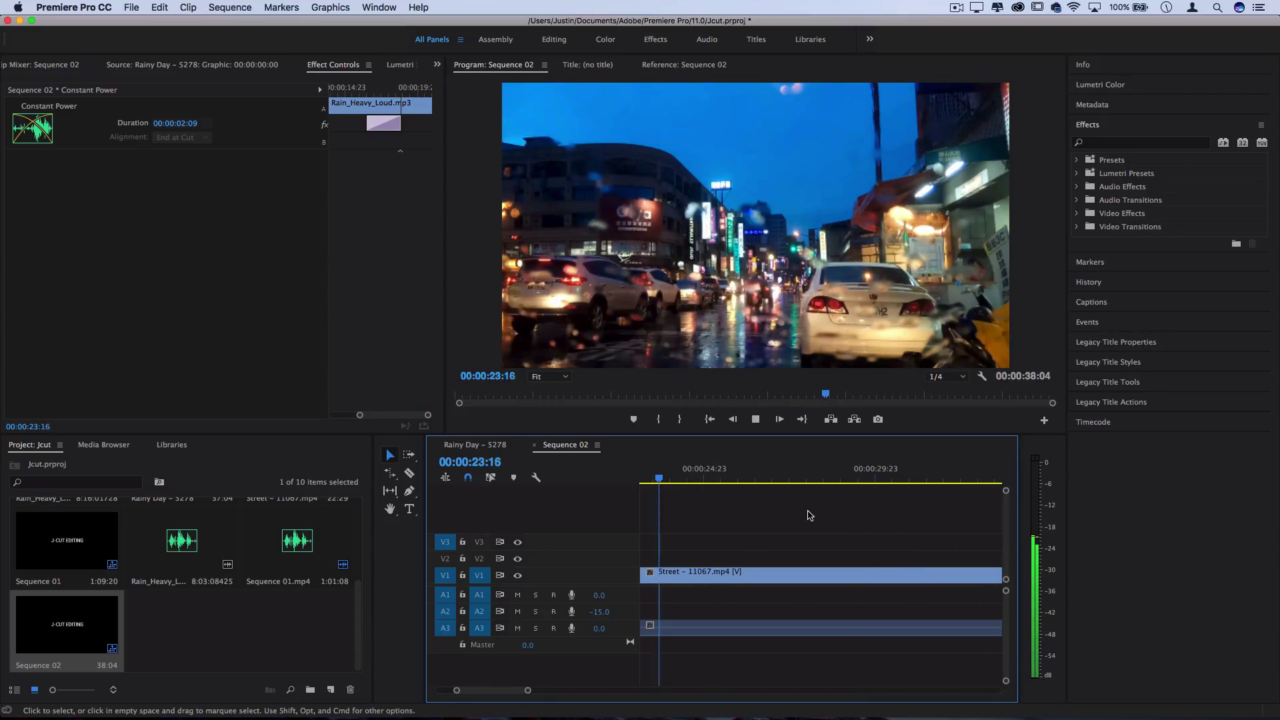
key(space)
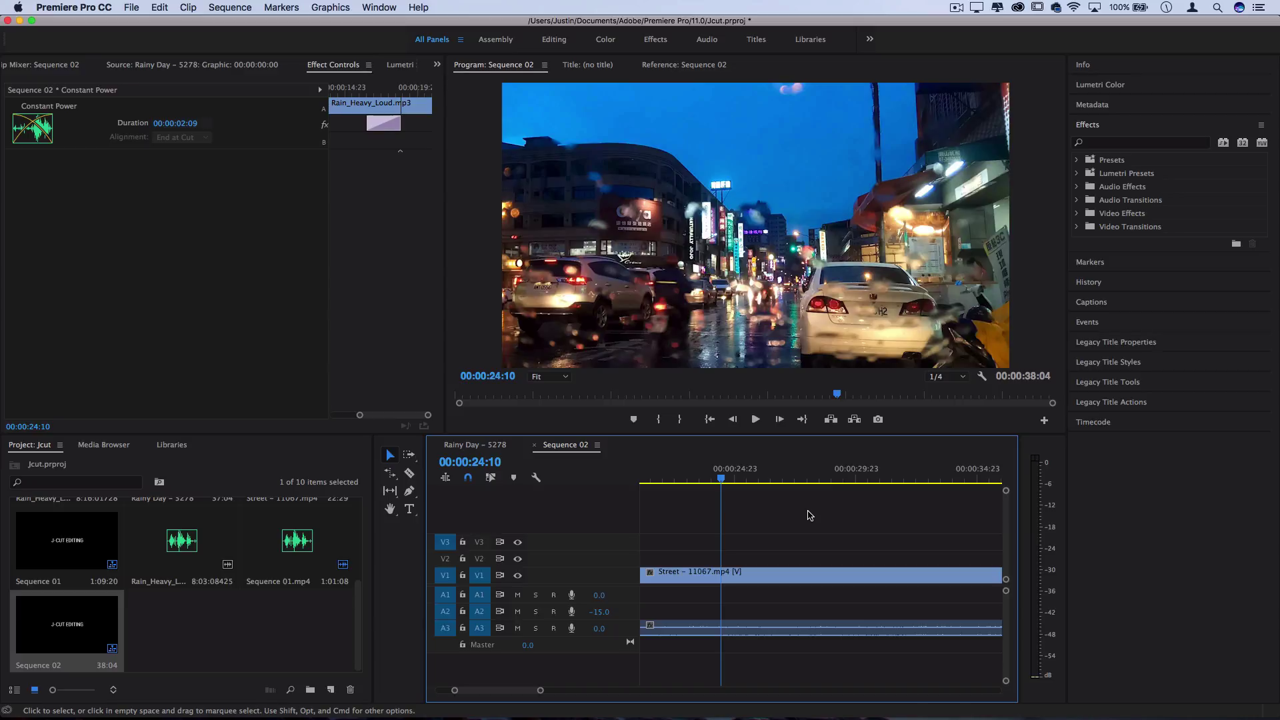